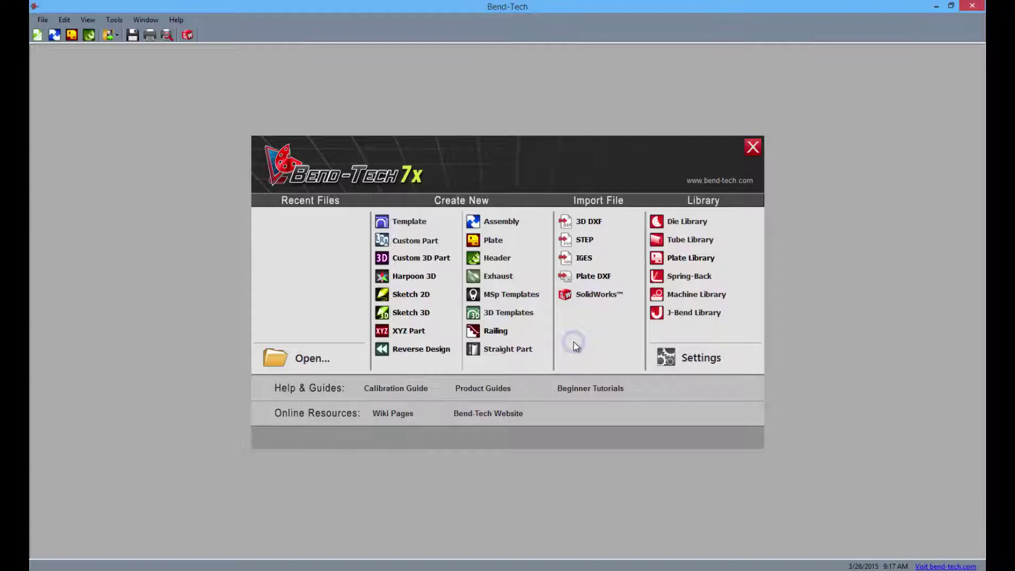
- Open the template gallery, filter to four-bend templates, and select Double Bevel Hoop
click(412, 222)
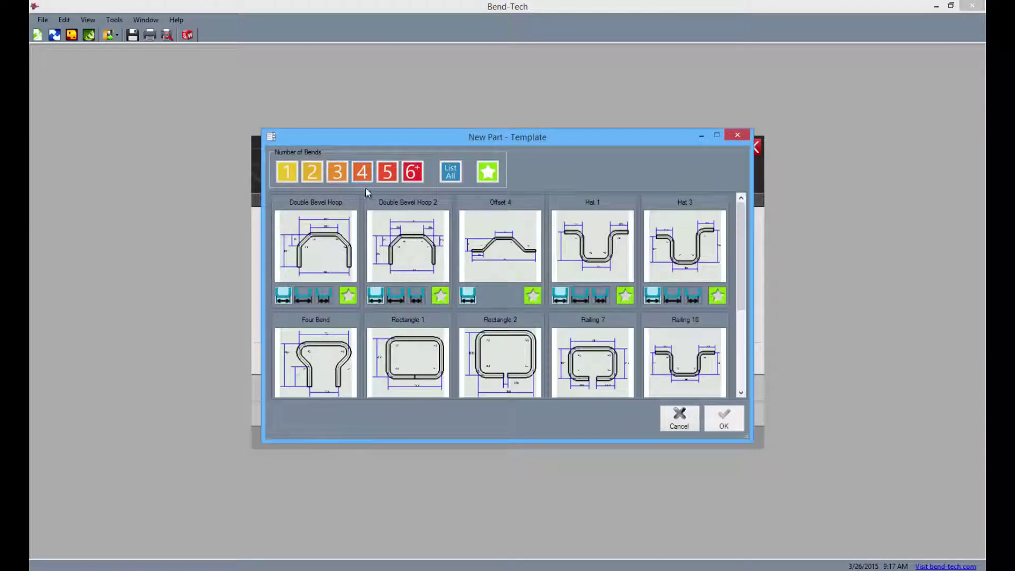
click(362, 179)
click(314, 259)
click(315, 259)
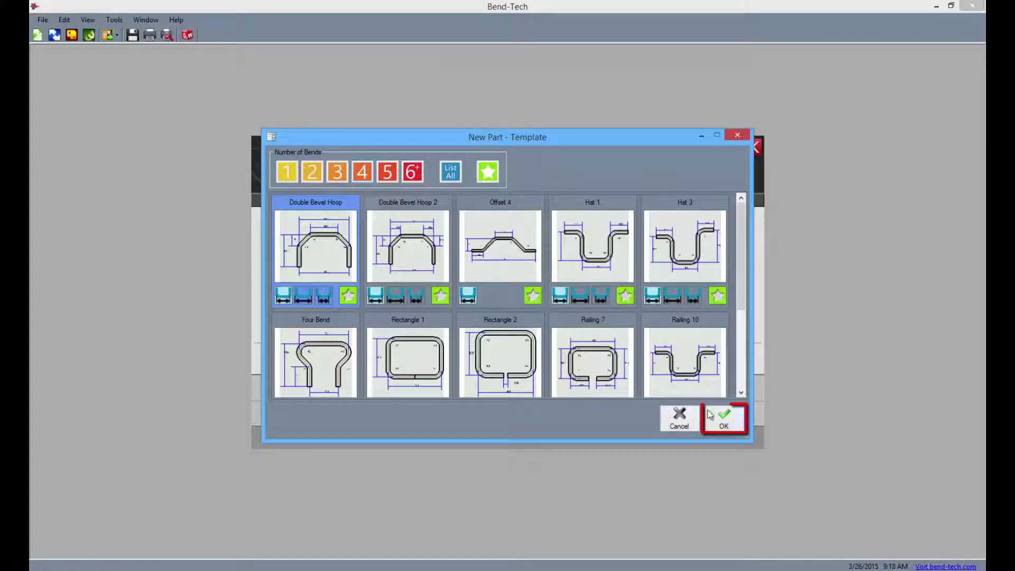
- Create the template part, maximize its window, and set 1.75 DOM material with the 4.0 die
click(729, 426)
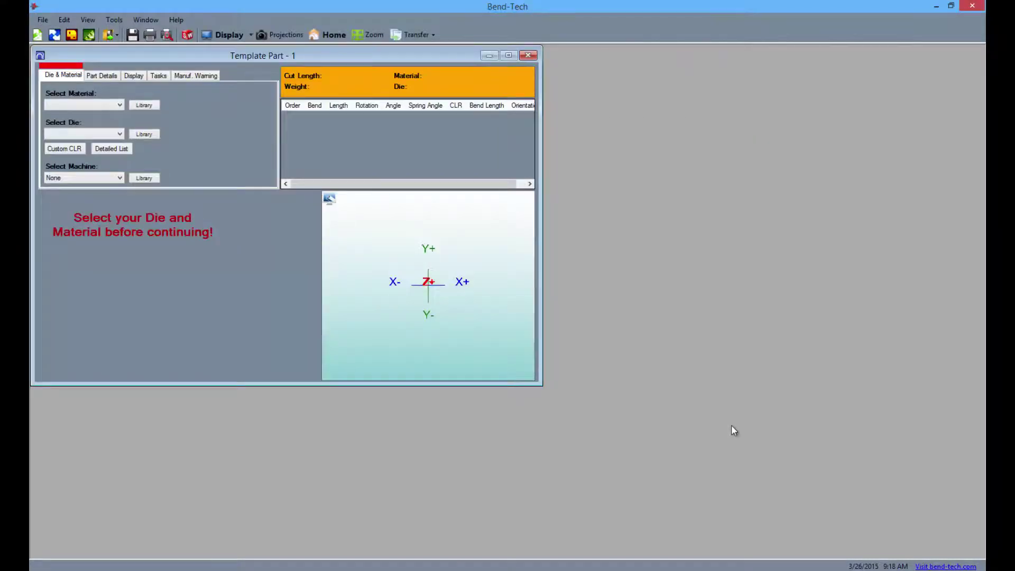
click(514, 56)
click(115, 87)
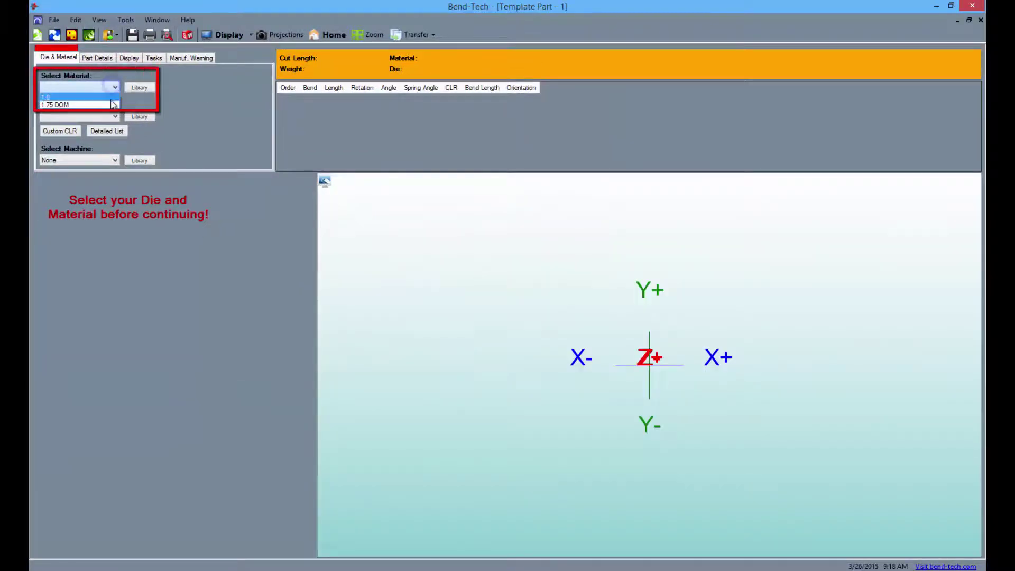
click(112, 104)
click(114, 117)
click(112, 134)
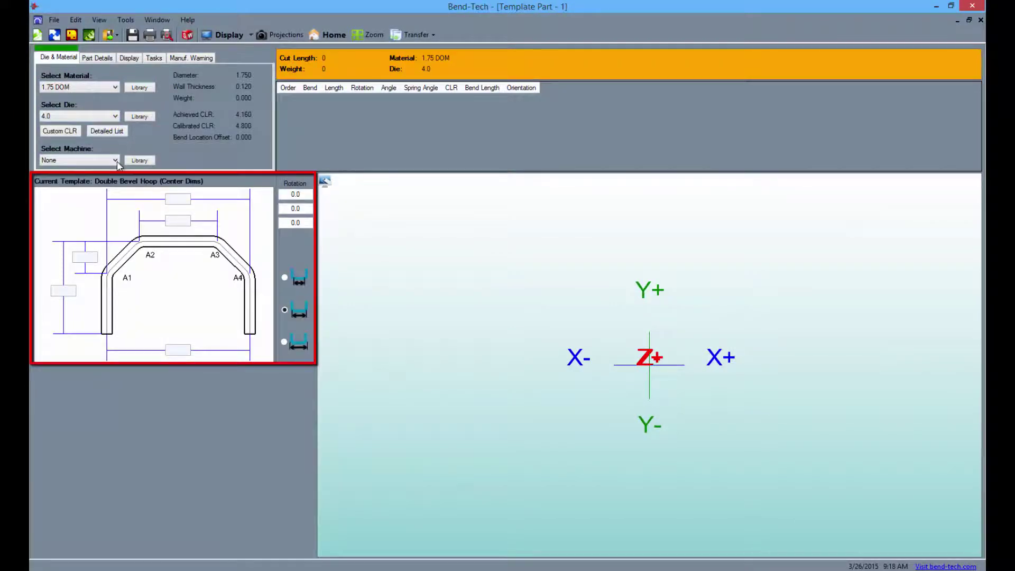
- Enter the hoop dimensions 48, 24, 12, 36 and 48, giving a 104 11/16 cut length
click(177, 198)
text(48)
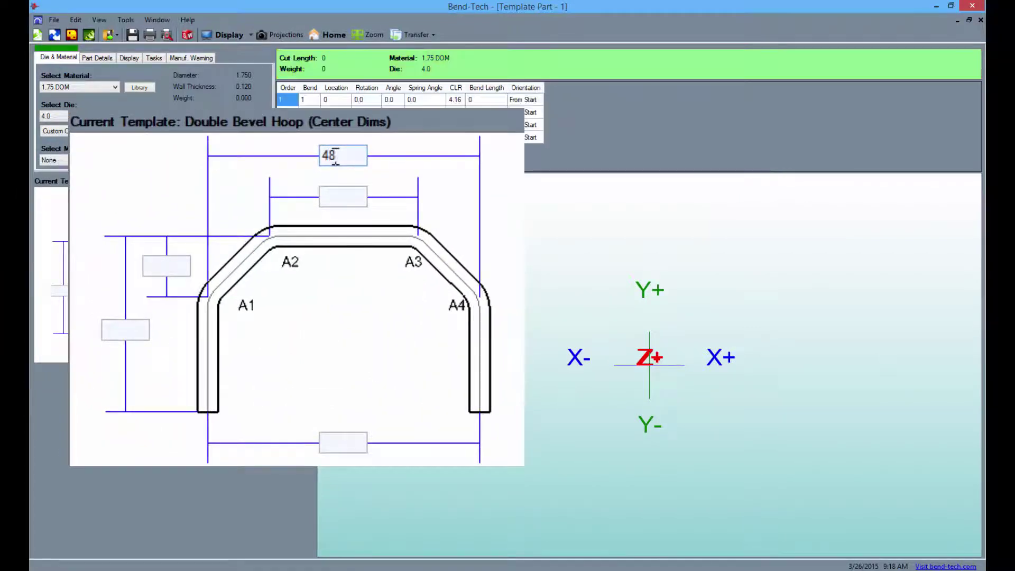
click(335, 196)
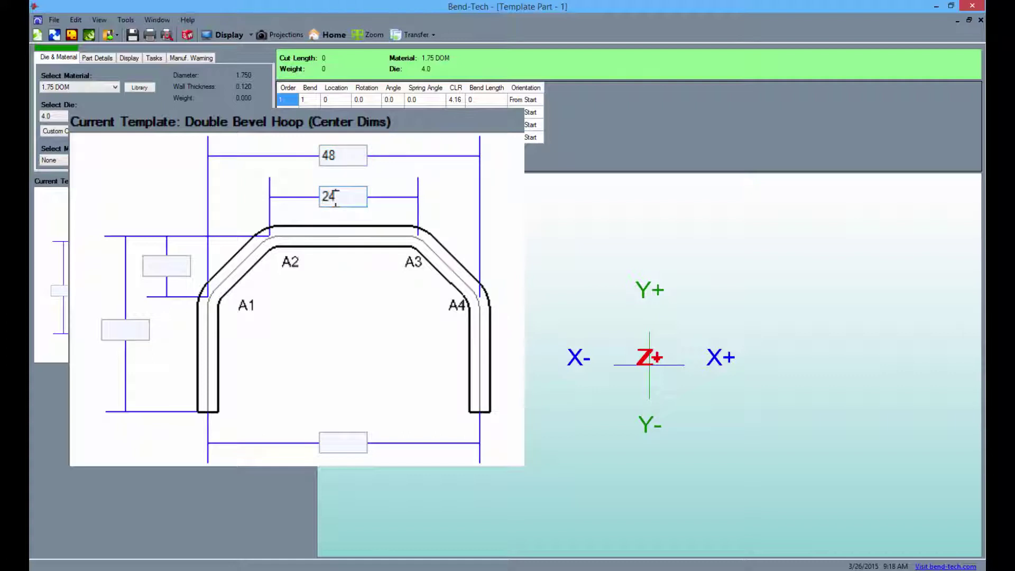
click(175, 271)
text(12)
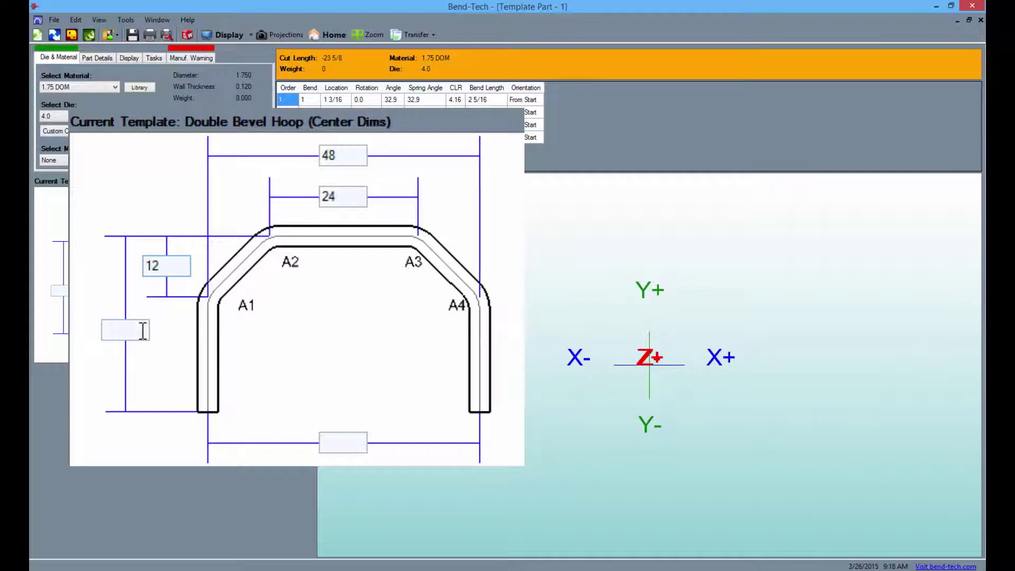
text(36)
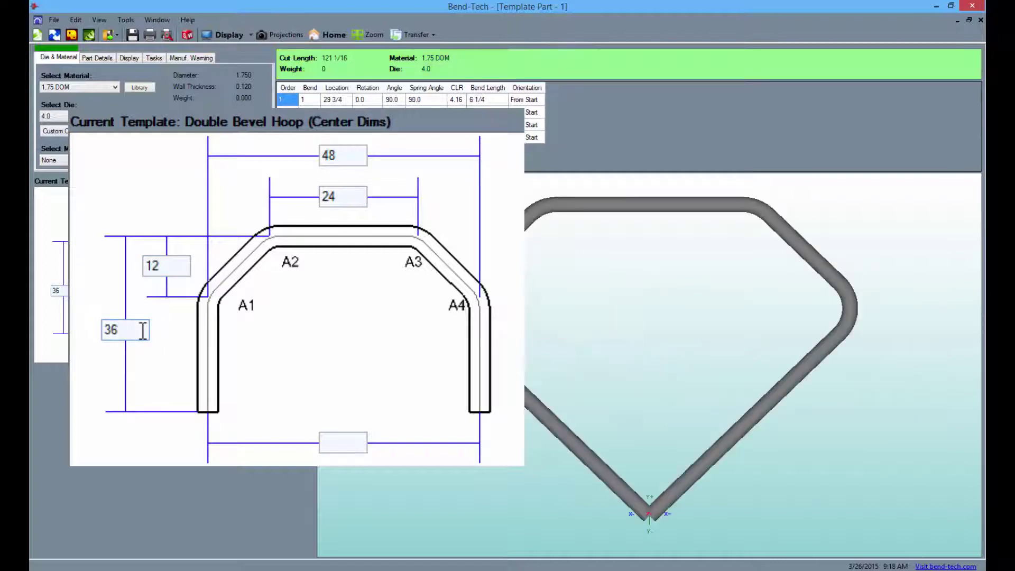
click(348, 448)
text(48)
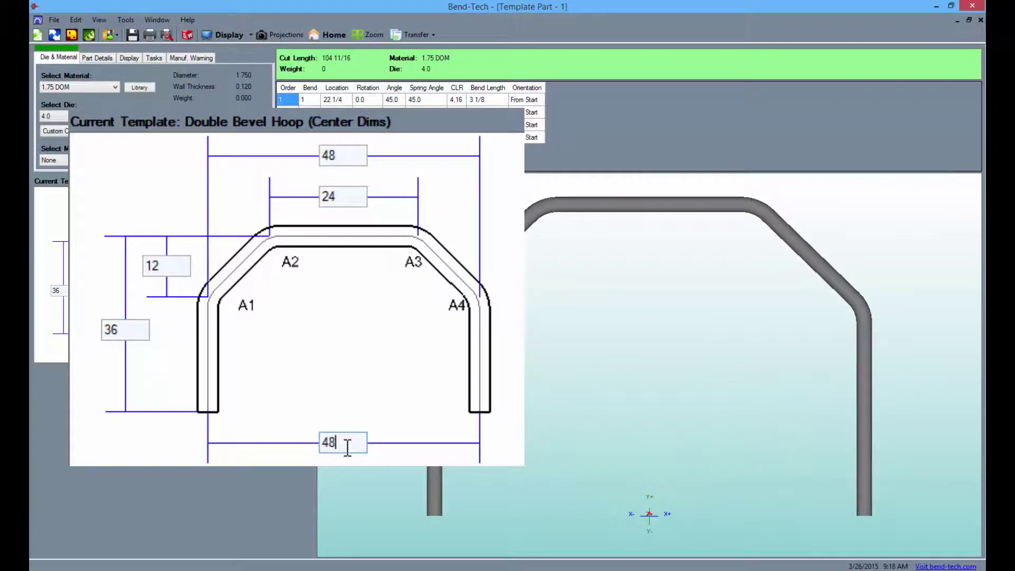
key(Return)
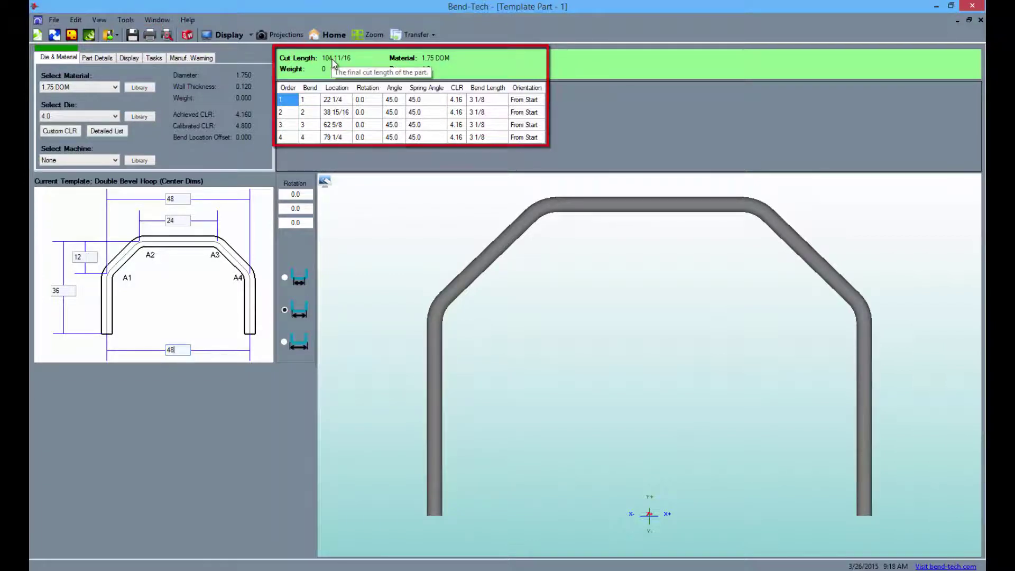
- Switch from the die and material settings to the part's Tasks tools
click(154, 57)
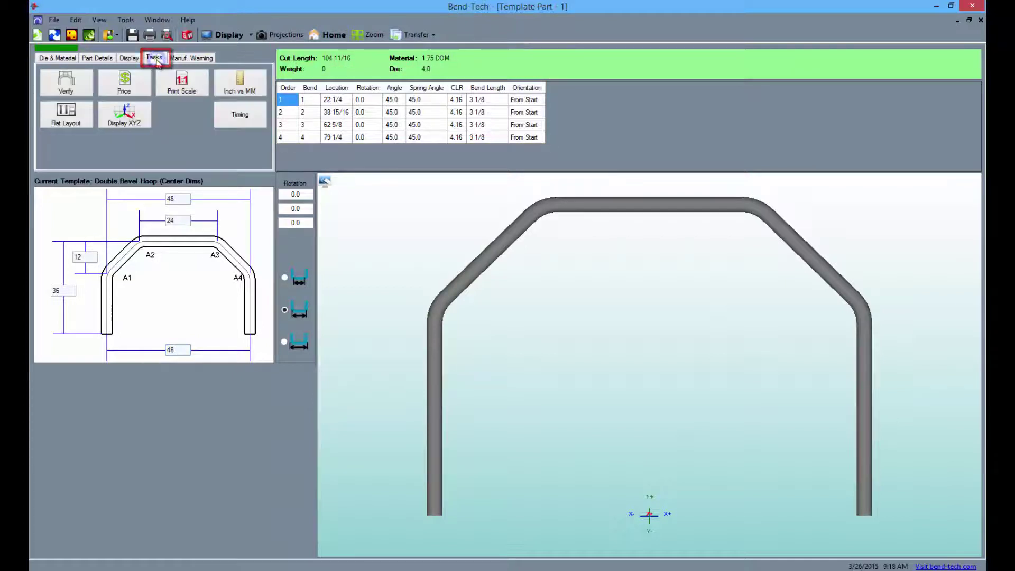
click(80, 85)
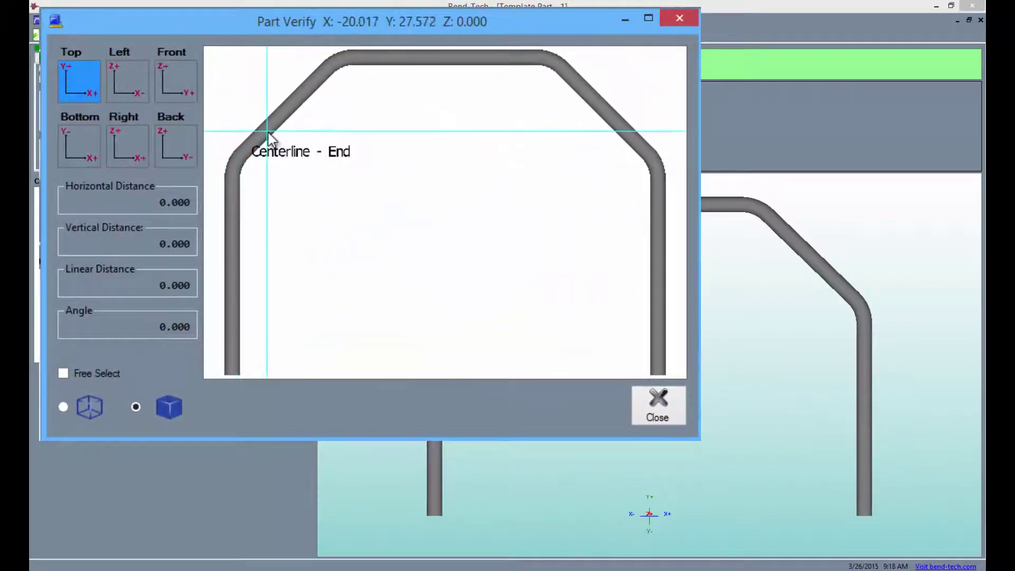
click(249, 158)
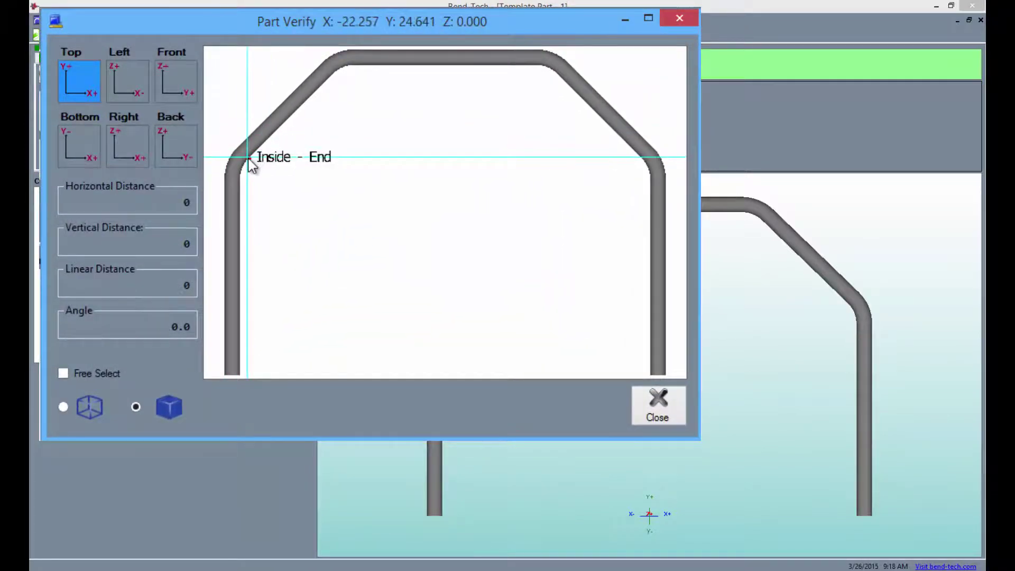
click(343, 66)
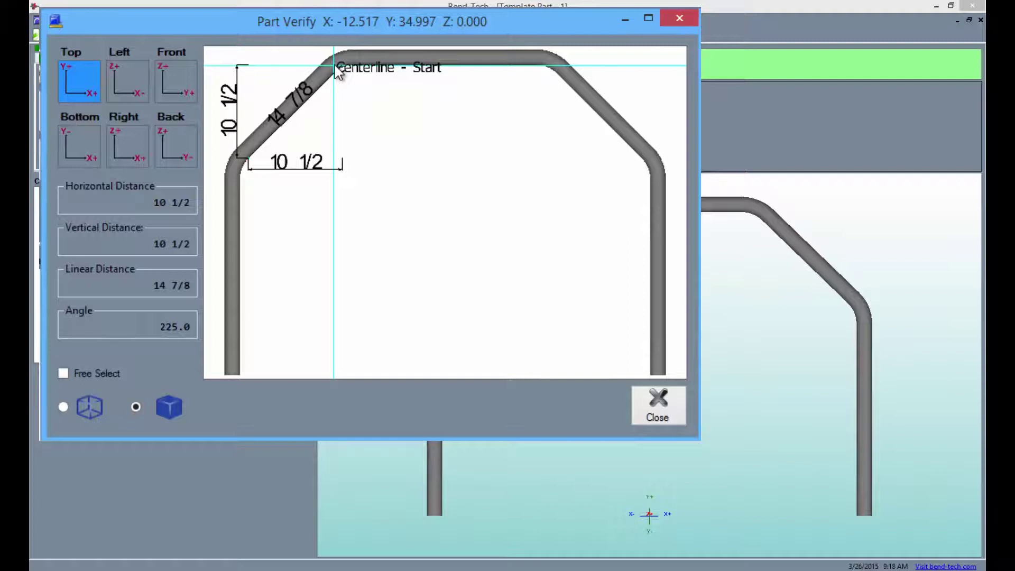
click(233, 167)
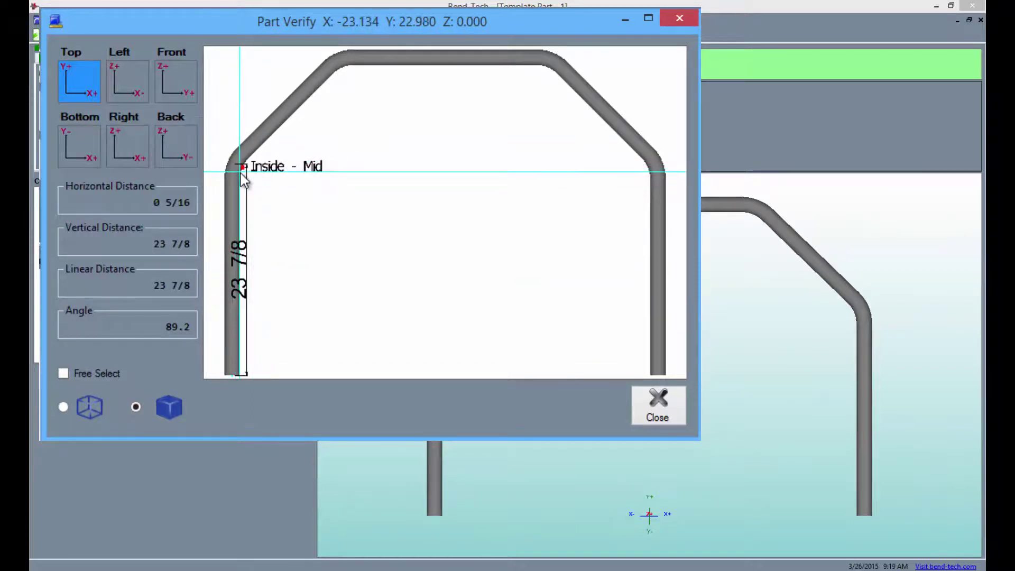
click(243, 157)
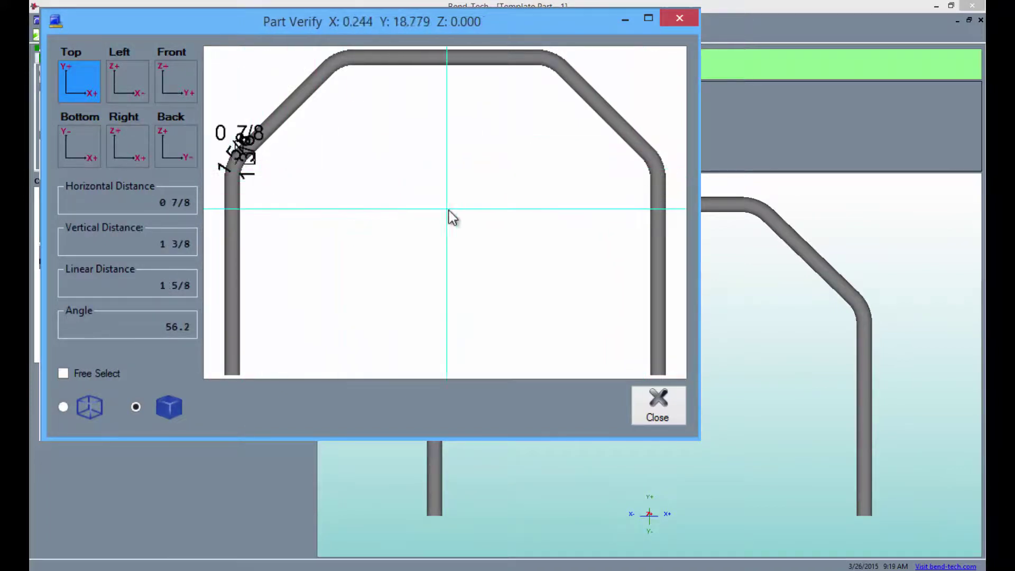
click(653, 178)
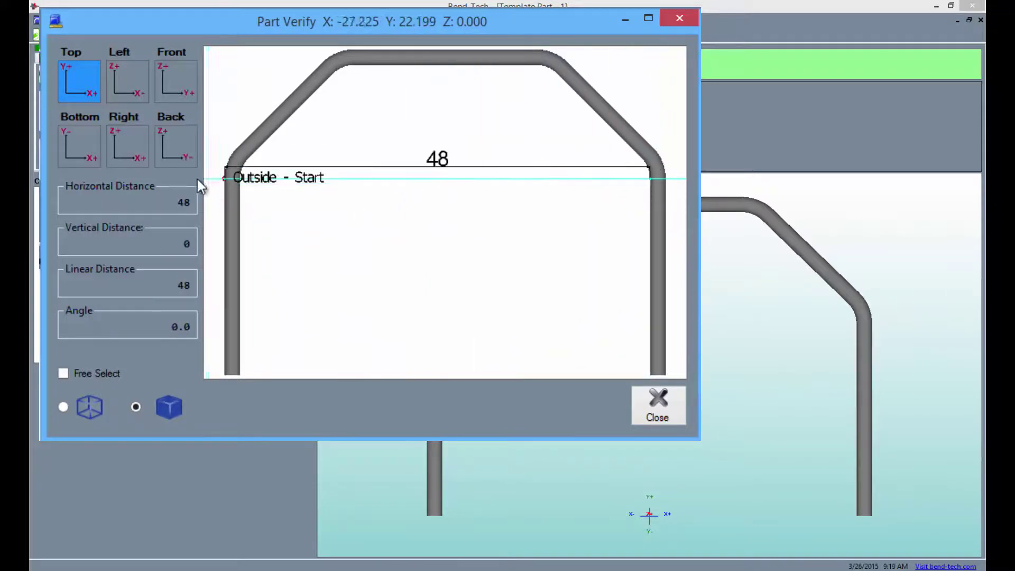
click(218, 179)
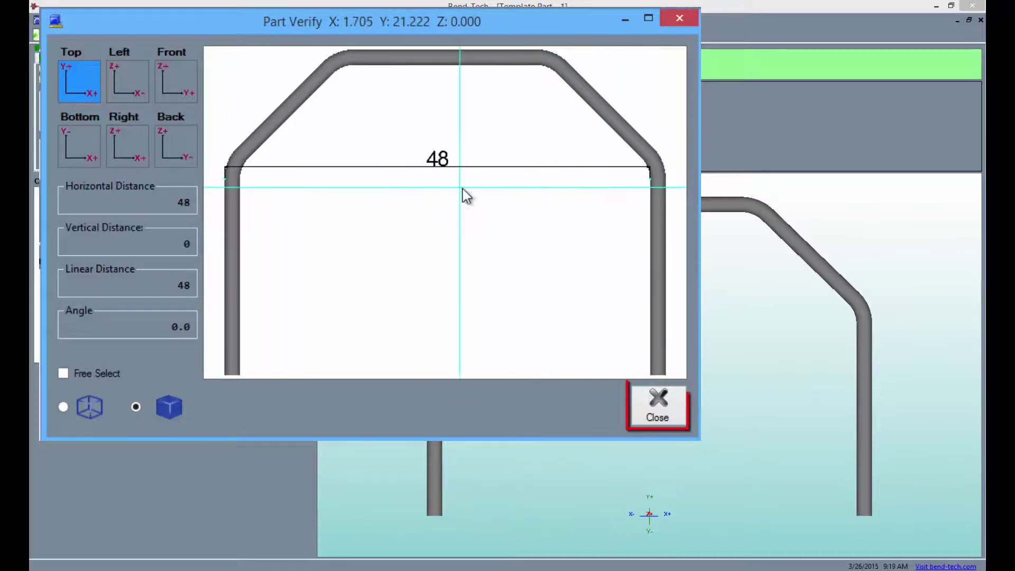
click(642, 407)
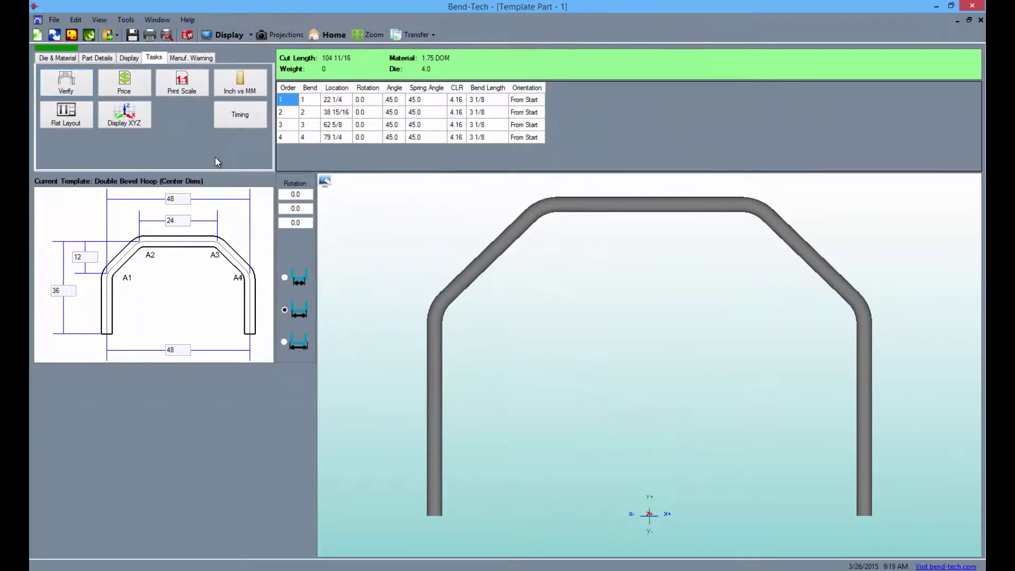
- Open Flat Layout and show Left Model Start, Center and End of Bend marks
click(88, 119)
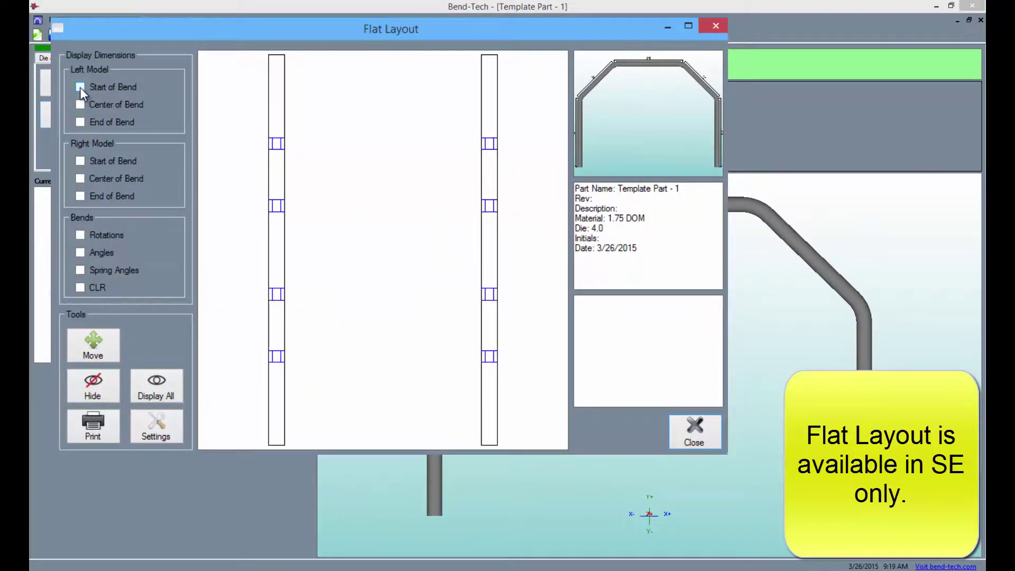
click(80, 87)
click(81, 104)
click(81, 122)
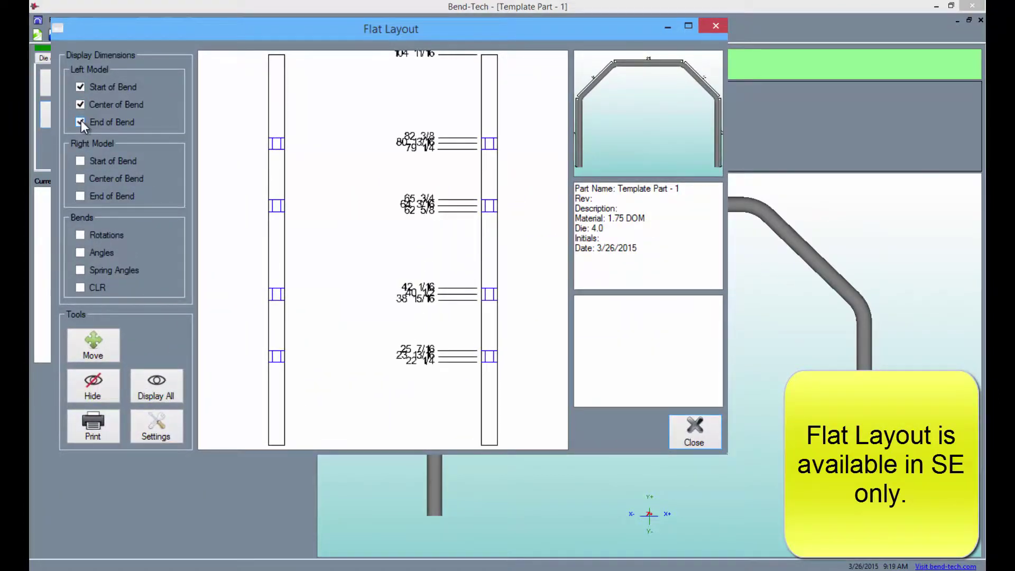
- Move overlapping labels apart, from 82 3/8 and 65 3/4 down to 25 7/16 and 22 1/4
click(99, 349)
drag(429, 138, 437, 158)
drag(437, 199, 437, 191)
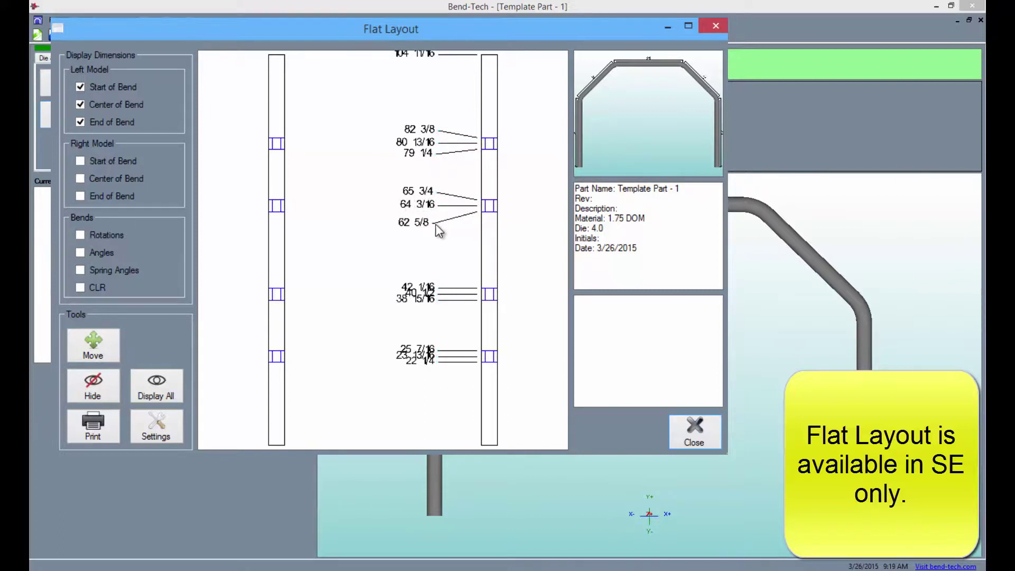
mouse_move(439, 288)
mouse_down()
mouse_move(438, 280)
mouse_move(438, 307)
mouse_up()
drag(438, 349, 441, 375)
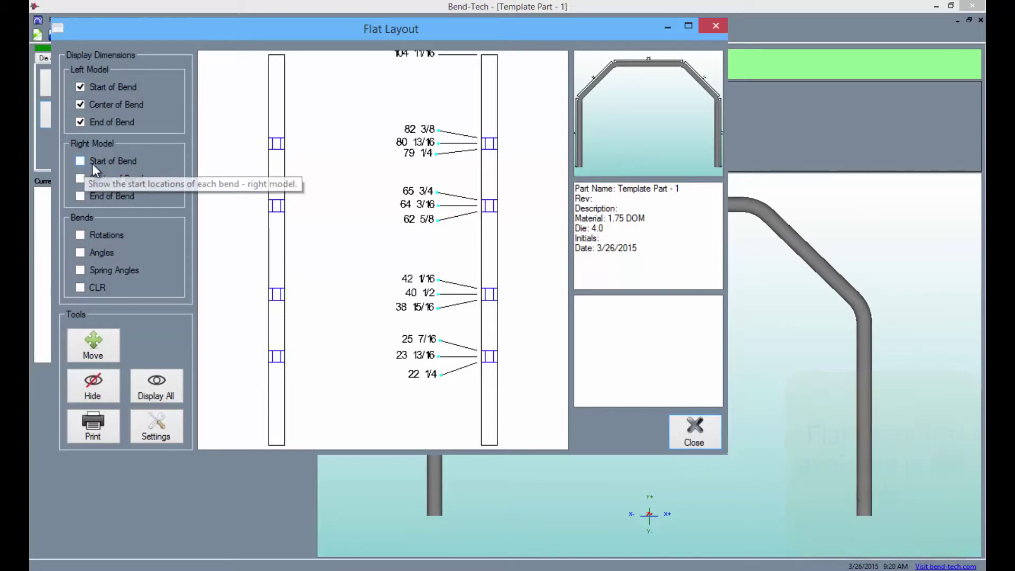
- Close the Flat Layout window to return to the hoop part
click(681, 437)
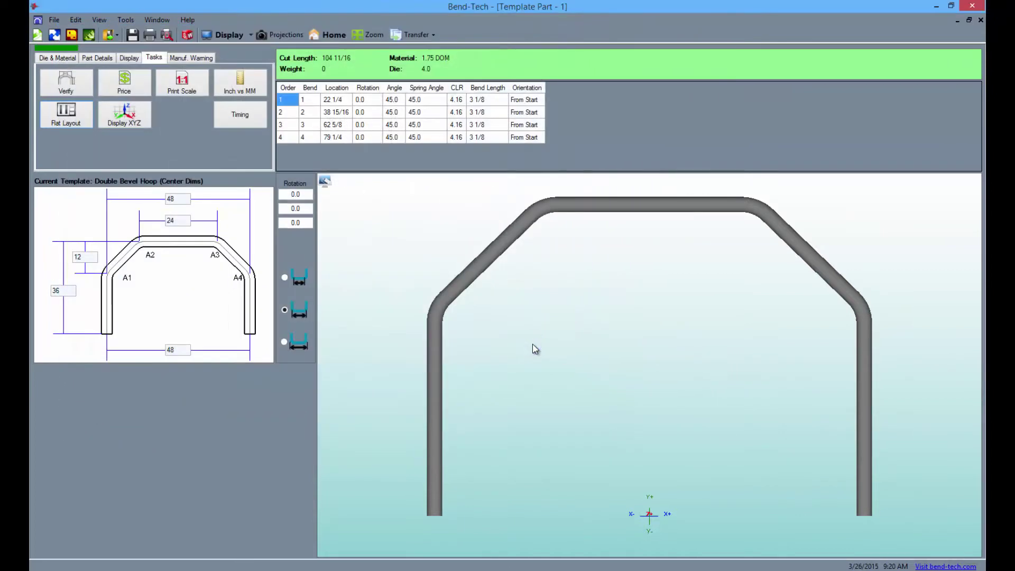